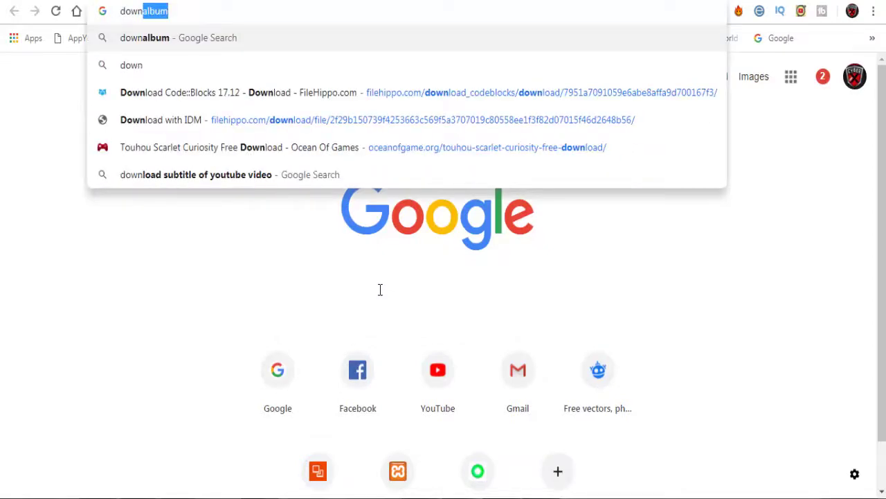
# Search Google for "downalbum" and open the DownAlbum page in the Chrome Web Store
pyautogui.write('album')
pyautogui.press('Return')
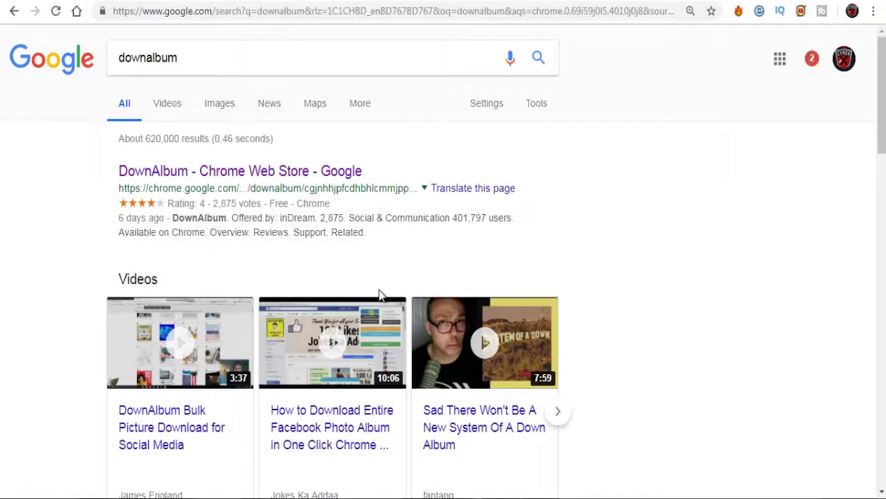
pyautogui.click(212, 182)
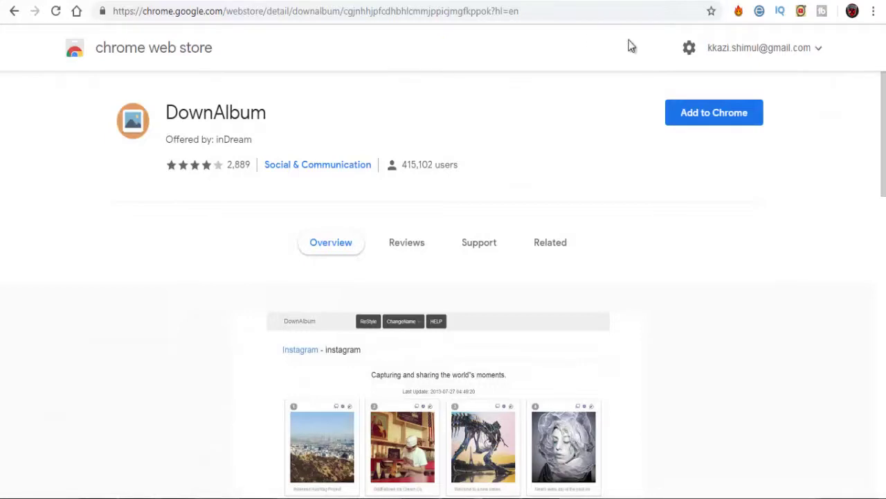
# Add the DownAlbum extension to Chrome and dismiss the installation notice
pyautogui.click(716, 126)
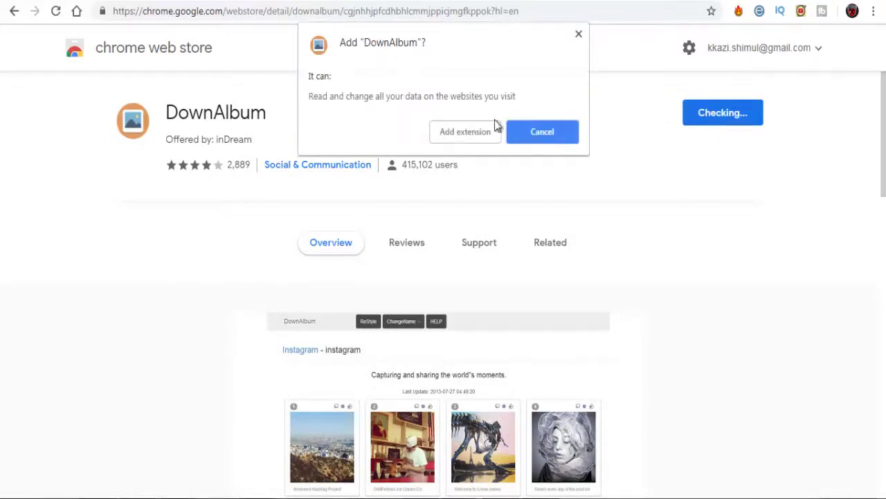
pyautogui.click(472, 132)
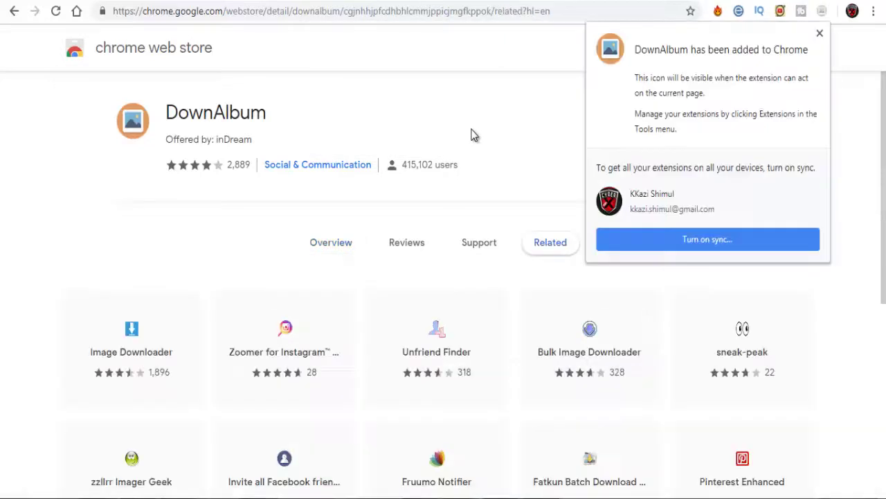
pyautogui.click(820, 34)
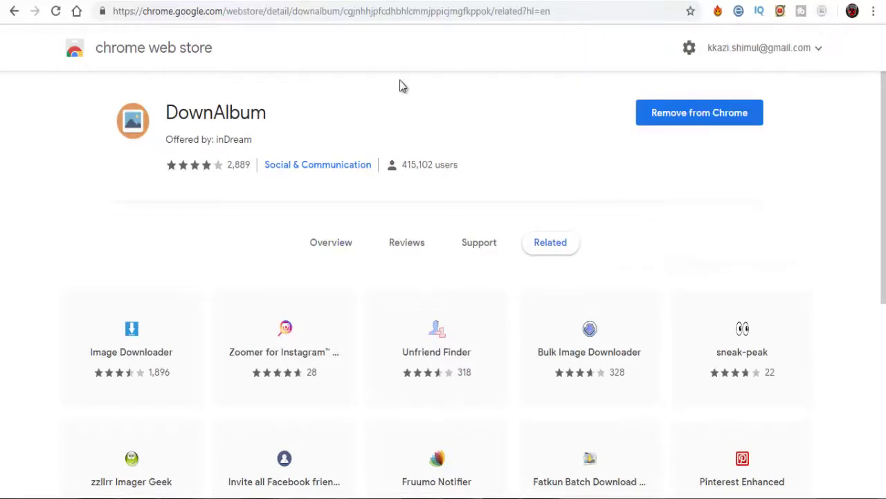
# Switch to Facebook, search for "james bond 007" and open the first James Bond 007 page in the results
pyautogui.click(408, 3)
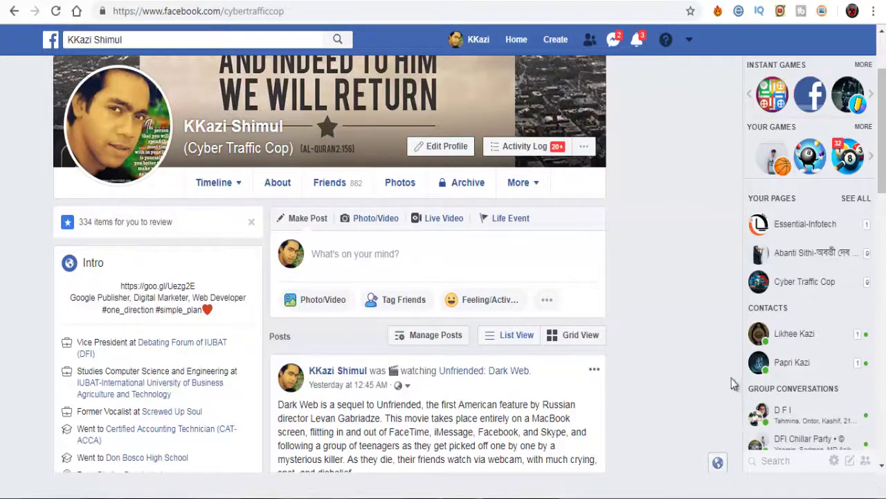
pyautogui.click(246, 34)
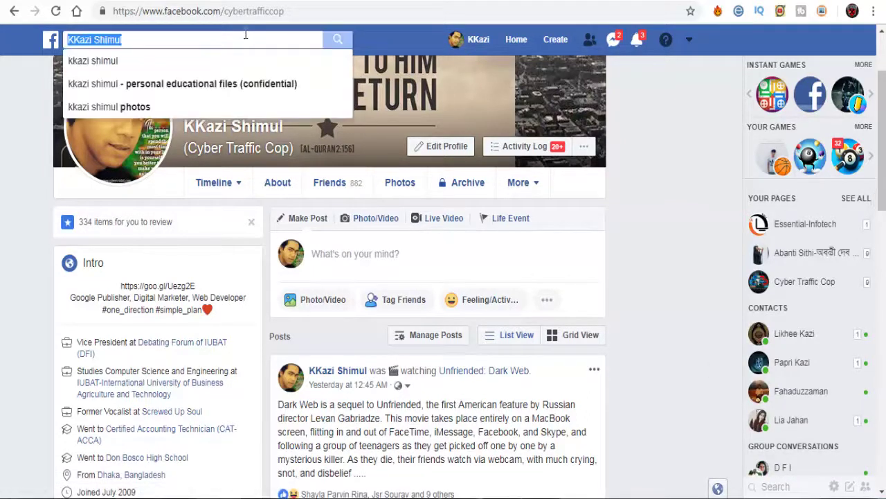
pyautogui.write('james bond')
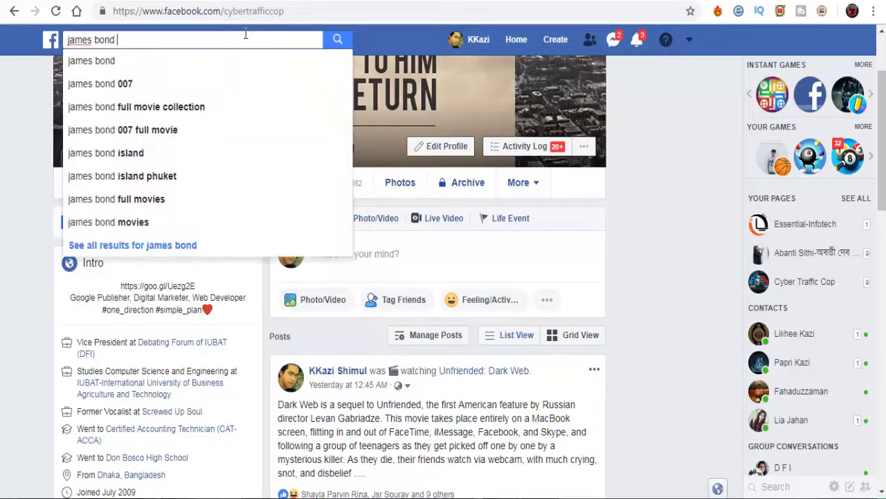
pyautogui.write(' 007')
pyautogui.press('Return')
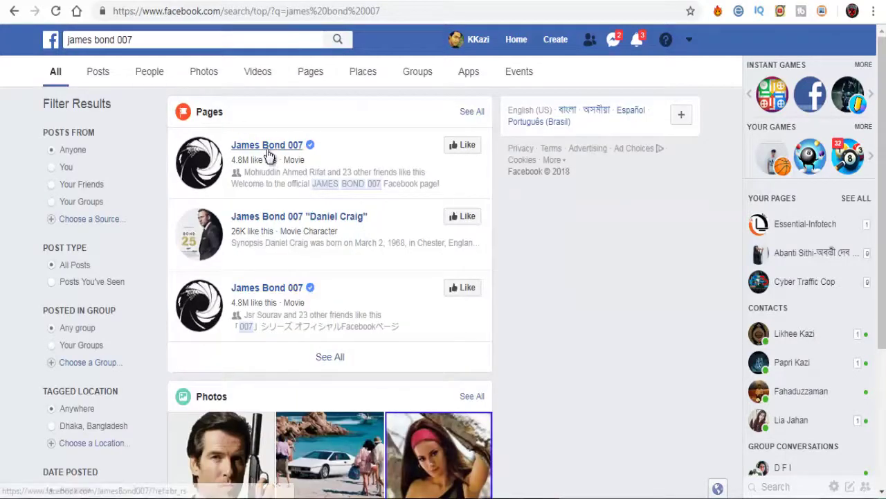
pyautogui.click(268, 148)
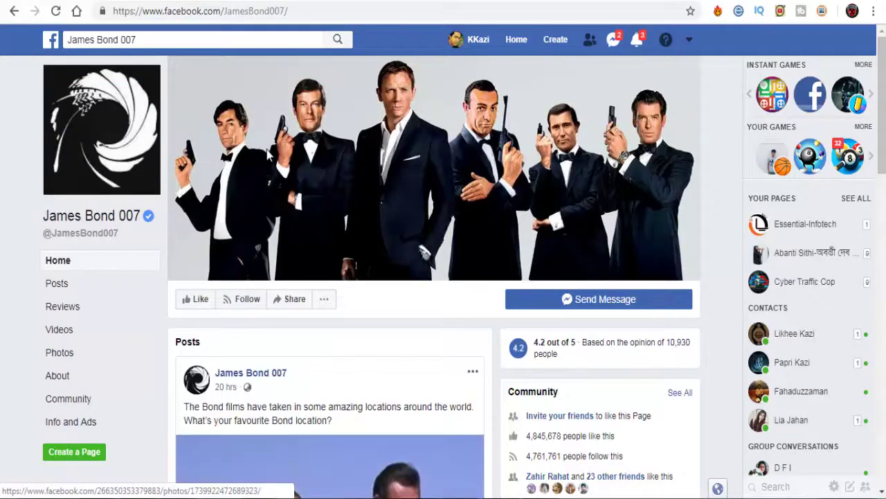
# Open the Cover Photos album from the James Bond 007 page's photos
pyautogui.click(64, 356)
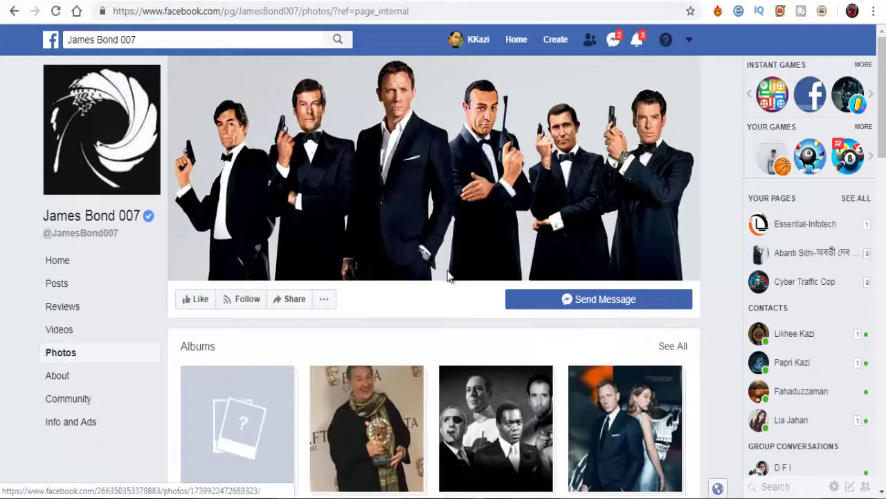
pyautogui.scroll(-1, 883, 186)
pyautogui.scroll(-3, 884, 194)
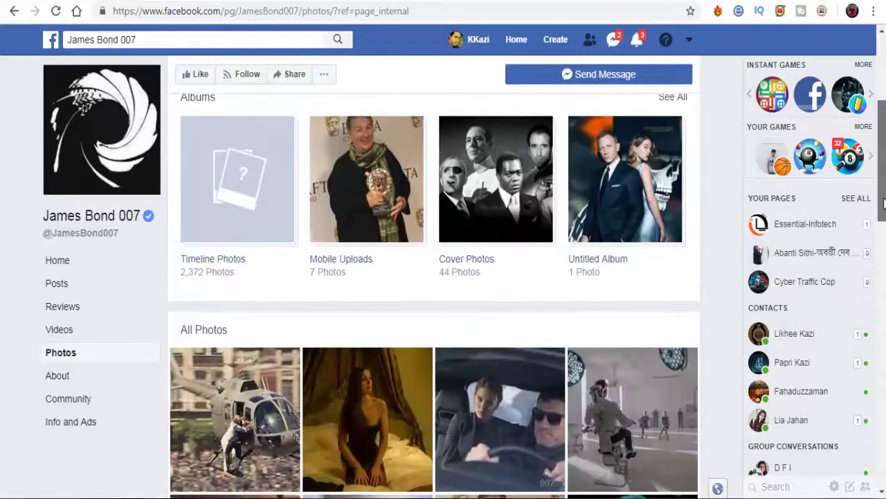
pyautogui.click(488, 260)
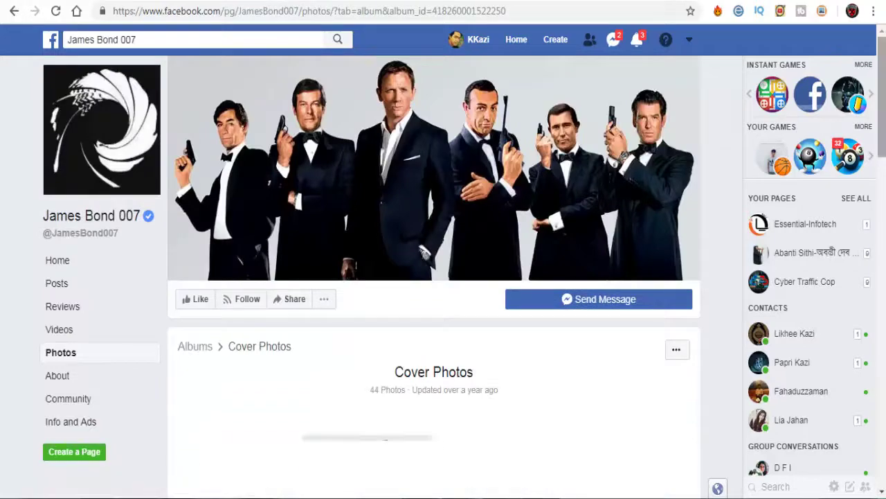
# Collect the Cover Photos album with DownAlbum in Normal mode, agreeing to load captions to correct the photo URLs
pyautogui.scroll(-4, 434, 277)
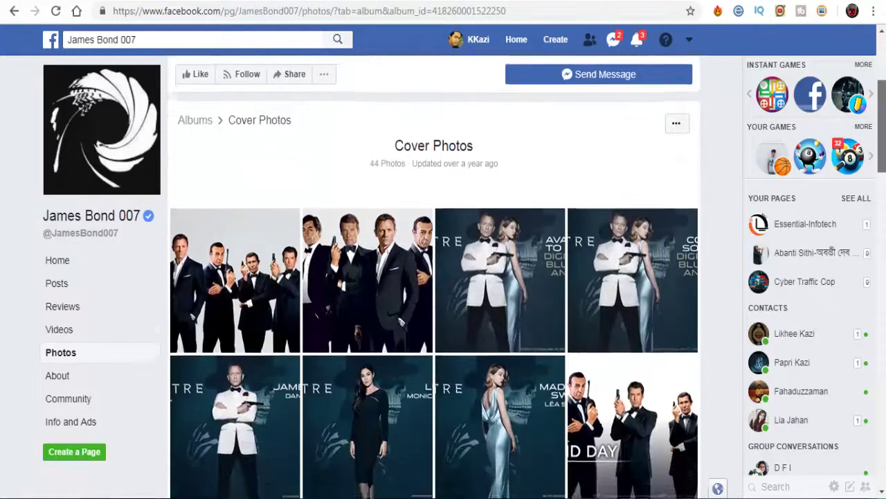
pyautogui.scroll(-9, 434, 295)
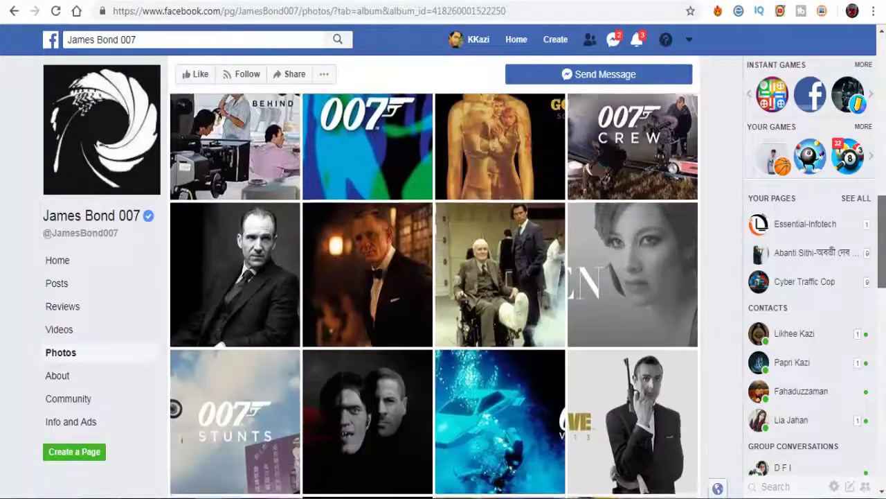
pyautogui.scroll(-8, 878, 131)
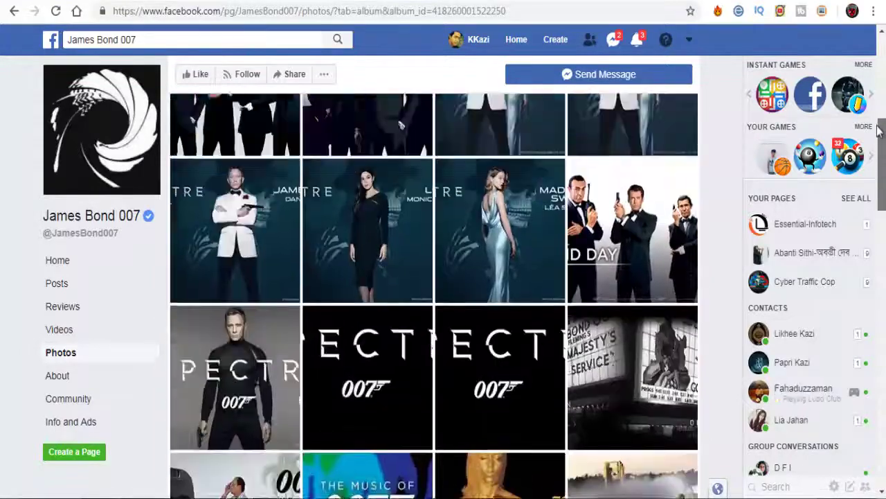
pyautogui.moveTo(878, 130); pyautogui.dragTo(878, 45)
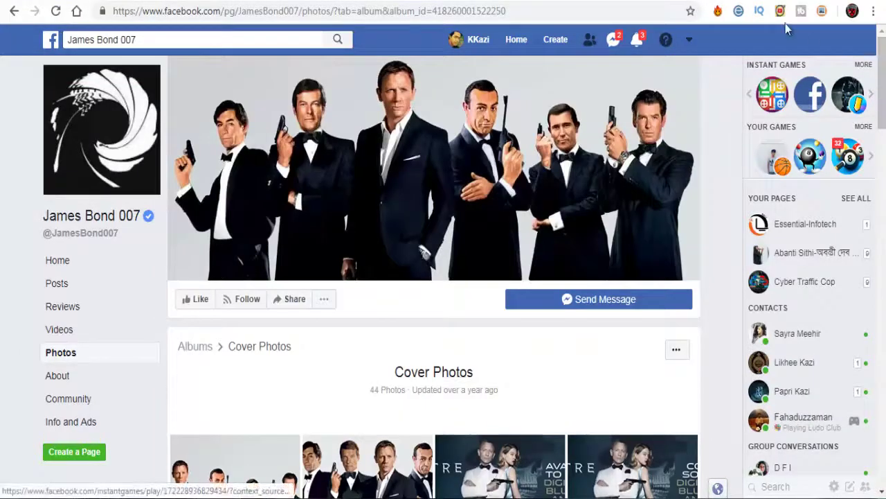
pyautogui.click(822, 11)
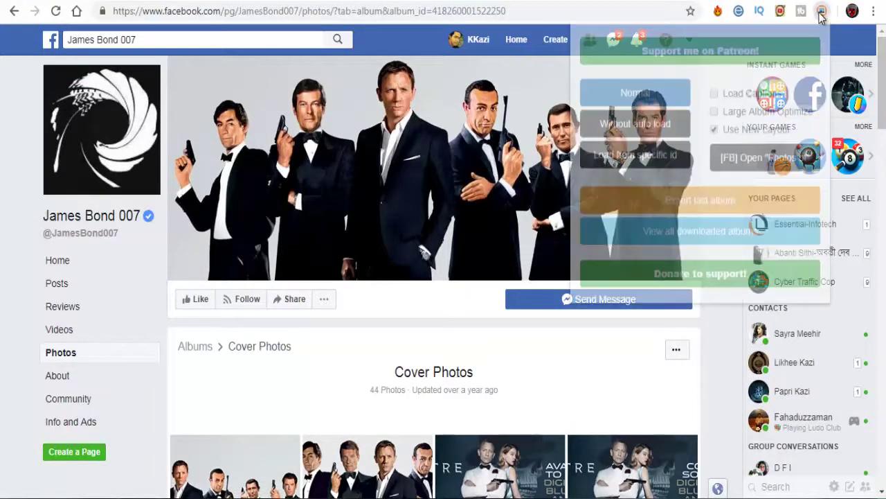
pyautogui.click(606, 101)
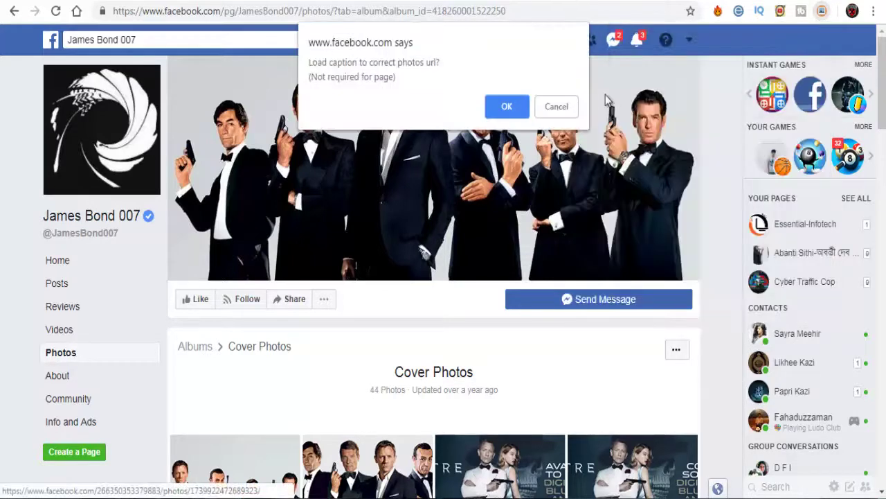
pyautogui.click(505, 107)
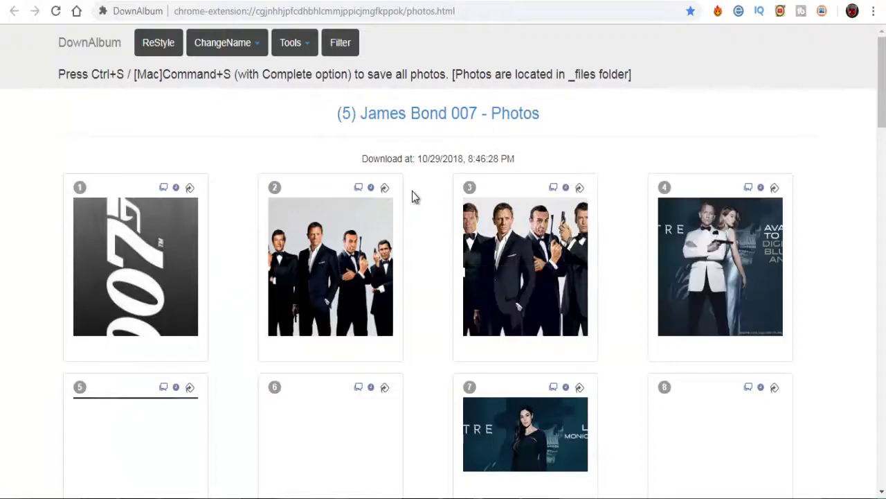
# Save the generated album page as "Webpage, Complete" in the TEMPORARY folder, keeping the suggested file name
pyautogui.moveTo(883, 113); pyautogui.dragTo(880, 77)
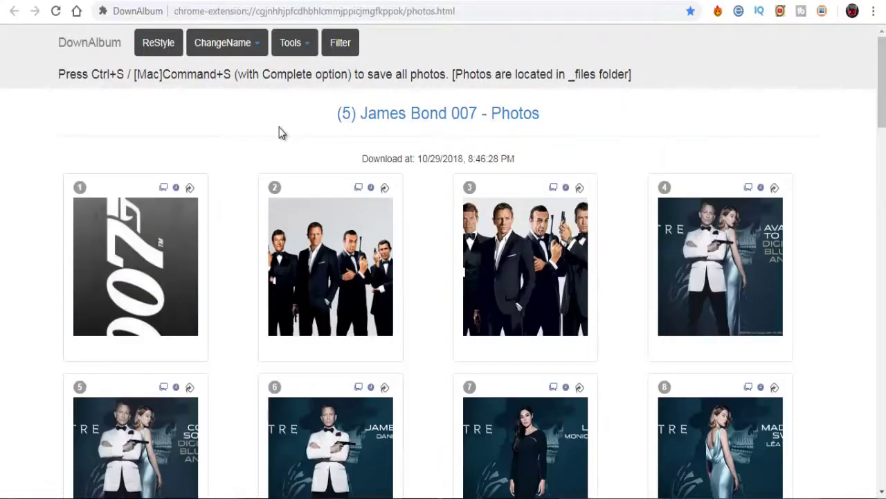
pyautogui.hotkey('ctrl', 's')
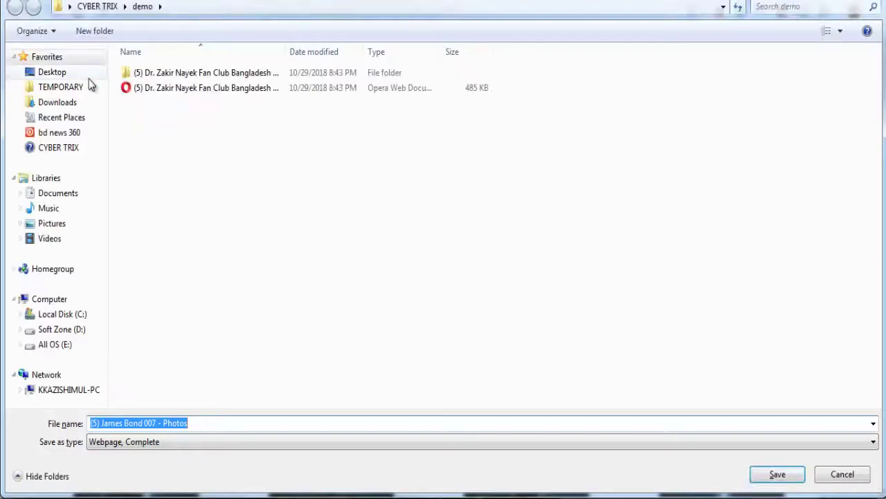
pyautogui.moveTo(83, 89); pyautogui.dragTo(86, 88)
pyautogui.click(84, 88)
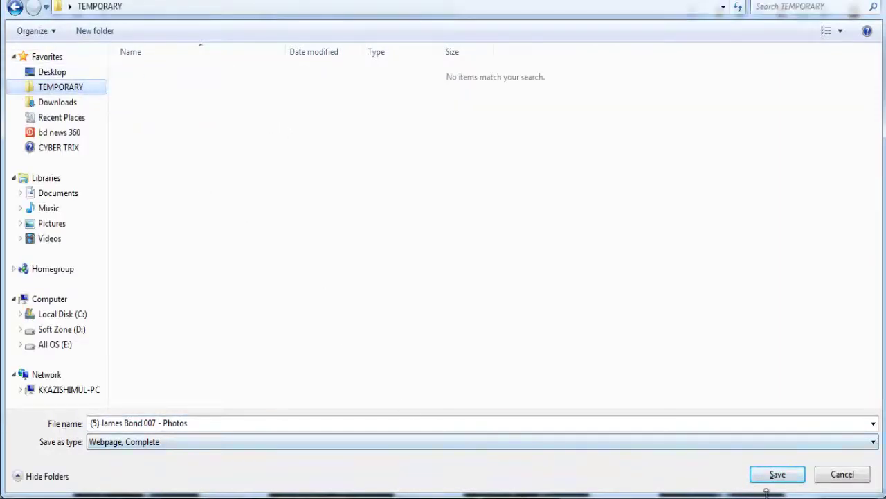
pyautogui.click(772, 477)
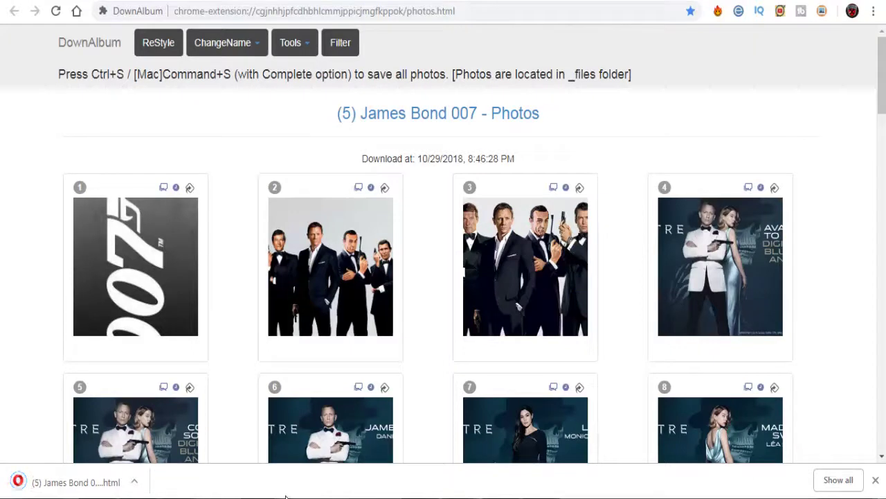
# Show the downloaded page in its folder and open the "(5) James Bond 007 - Photos_files" folder
pyautogui.click(136, 483)
pyautogui.click(172, 434)
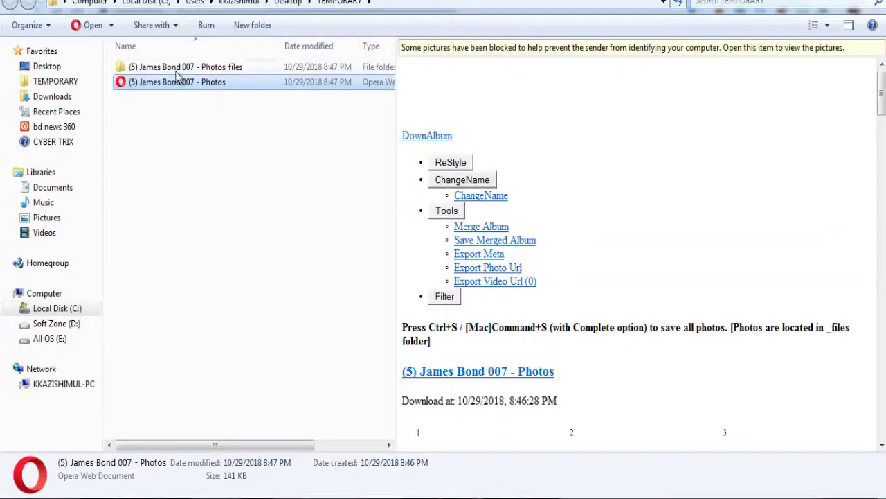
pyautogui.click(178, 68)
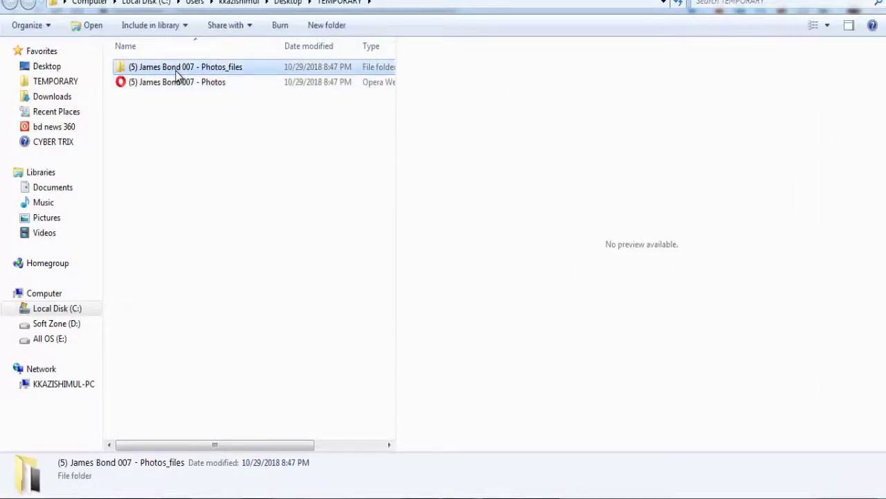
pyautogui.click(172, 82)
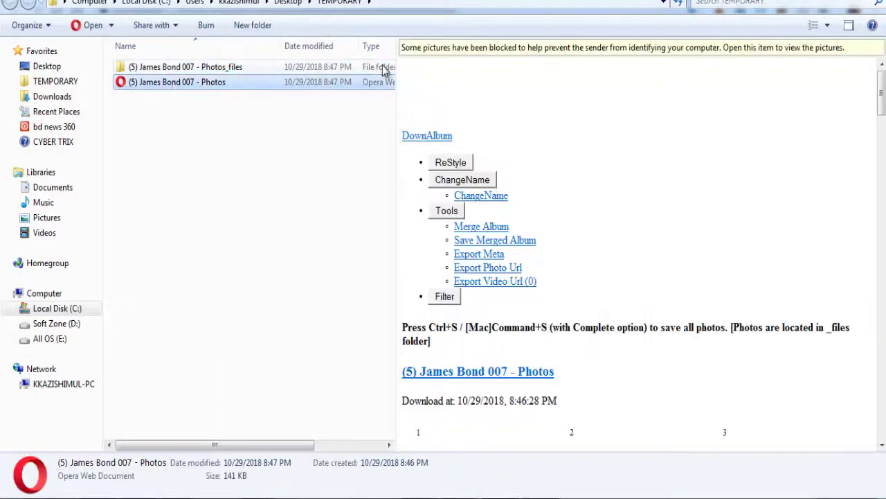
pyautogui.doubleClick(153, 67)
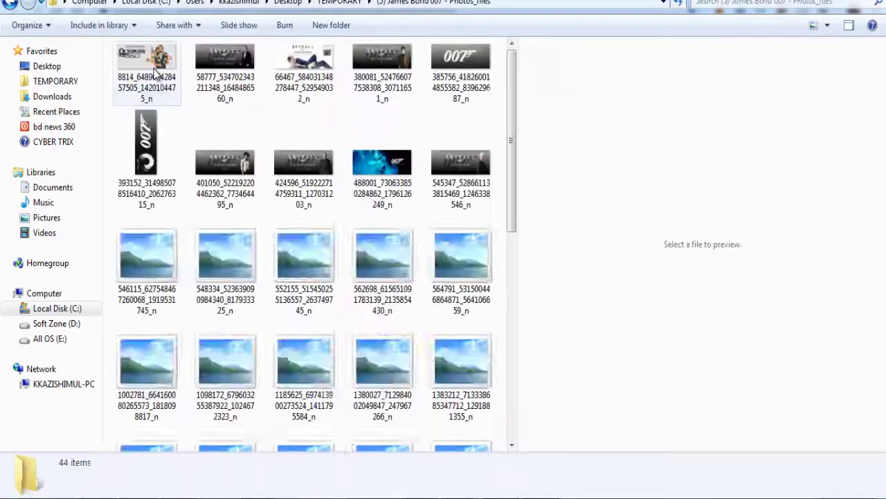
# Preview the downloaded album images one after another in the "(5) James Bond 007 - Photos_files" folder
pyautogui.scroll(-1, 510, 121)
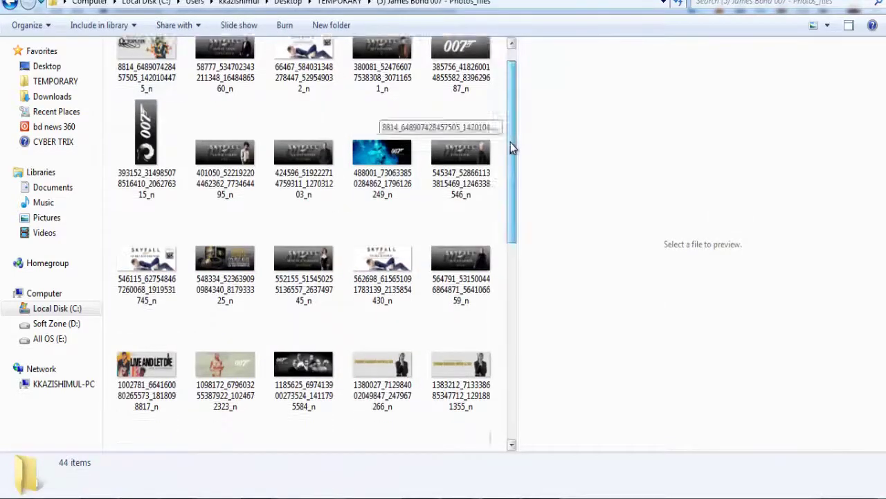
pyautogui.click(406, 151)
pyautogui.press('Right')
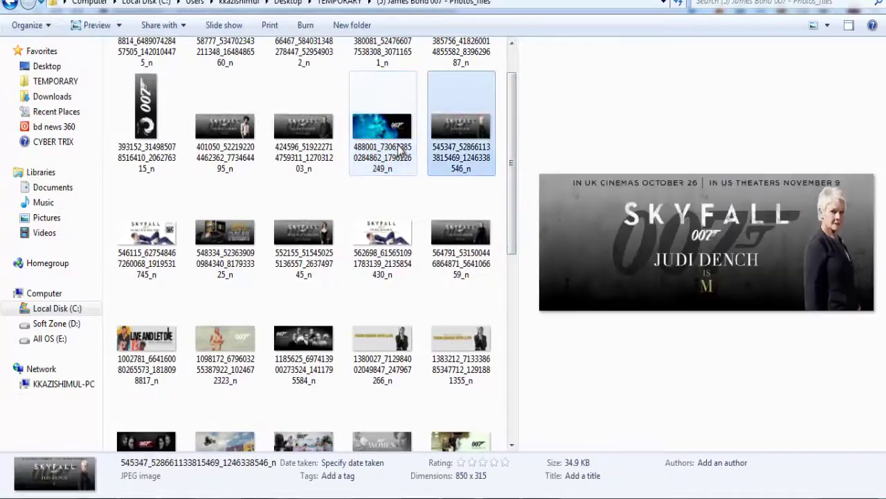
pyautogui.press('Right')
pyautogui.press('Right')
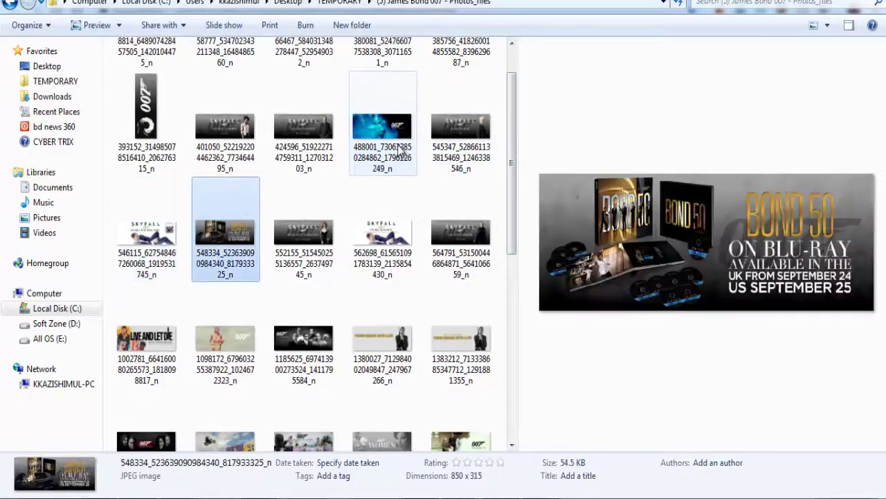
pyautogui.press('Right')
pyautogui.press('Right')
pyautogui.press('Right')
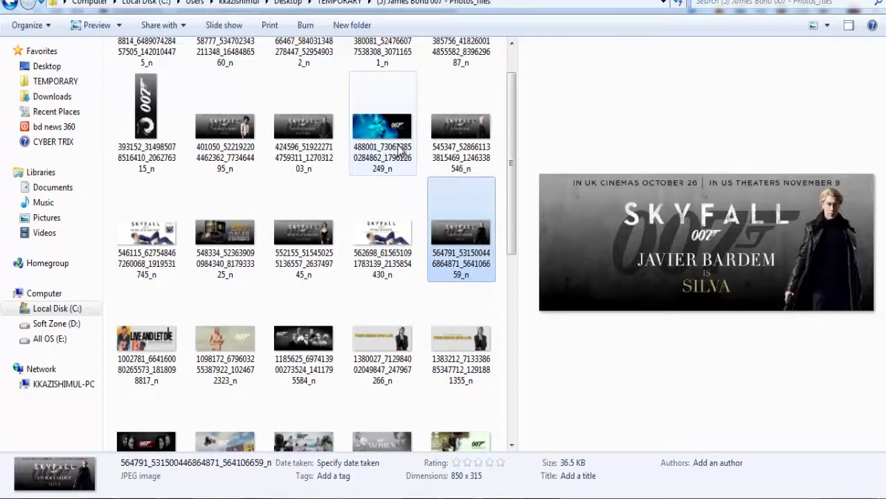
pyautogui.press('Right')
pyautogui.press('Right')
pyautogui.press('Right')
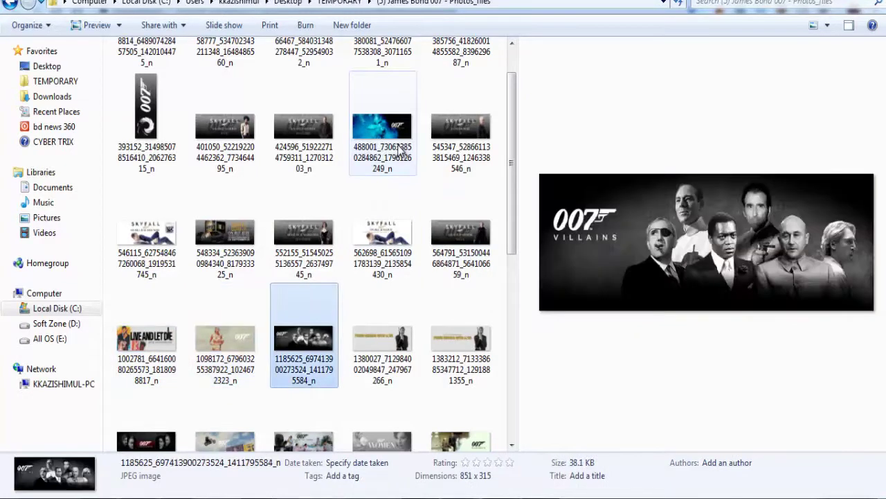
pyautogui.press('Right')
pyautogui.press('Right')
pyautogui.press('Right')
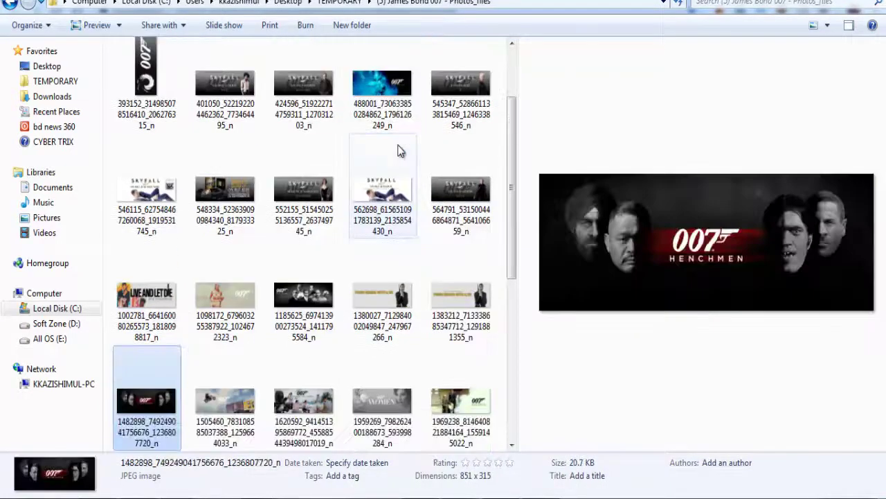
pyautogui.press('Right')
pyautogui.press('Right')
pyautogui.press('Right')
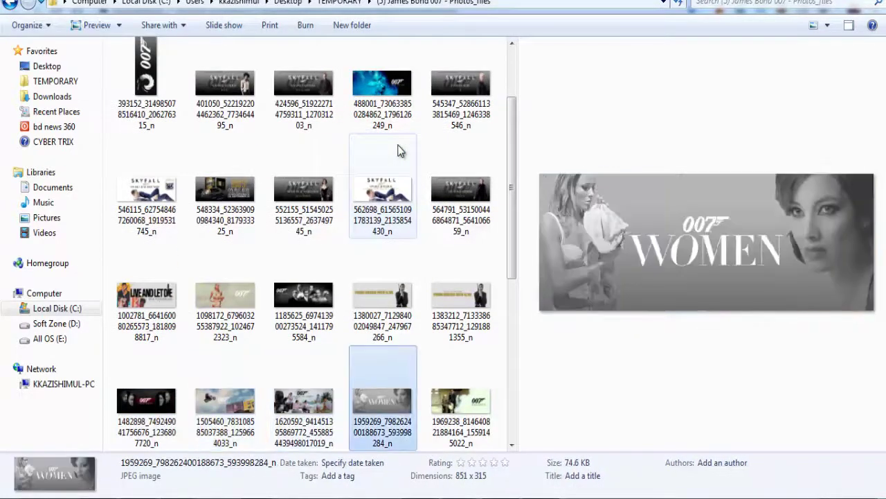
pyautogui.press('Right')
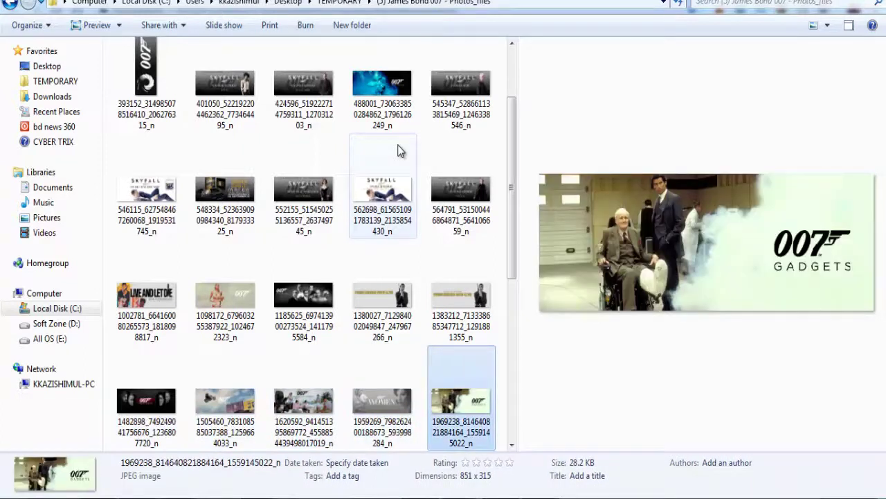
pyautogui.click(340, 2)
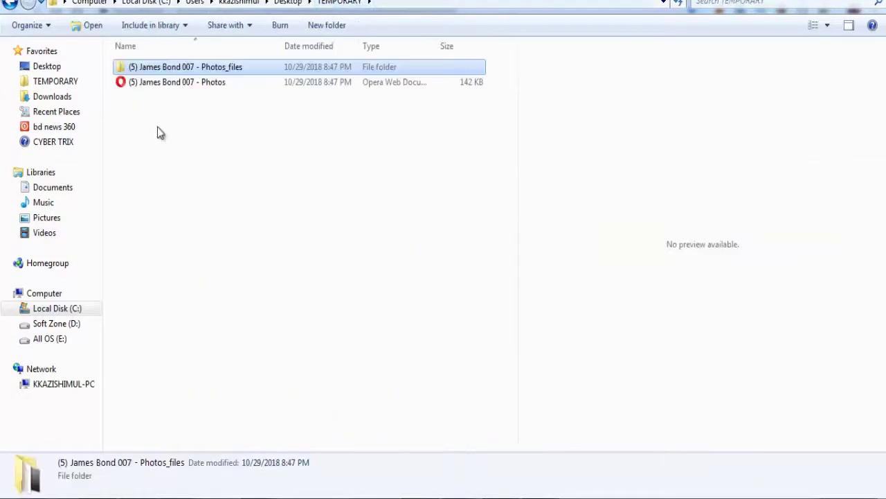
# Move the "(5) James Bond 007 - Photos" web page file to the Recycle Bin and undo the deletion
pyautogui.click(158, 83)
pyautogui.rightClick(158, 82)
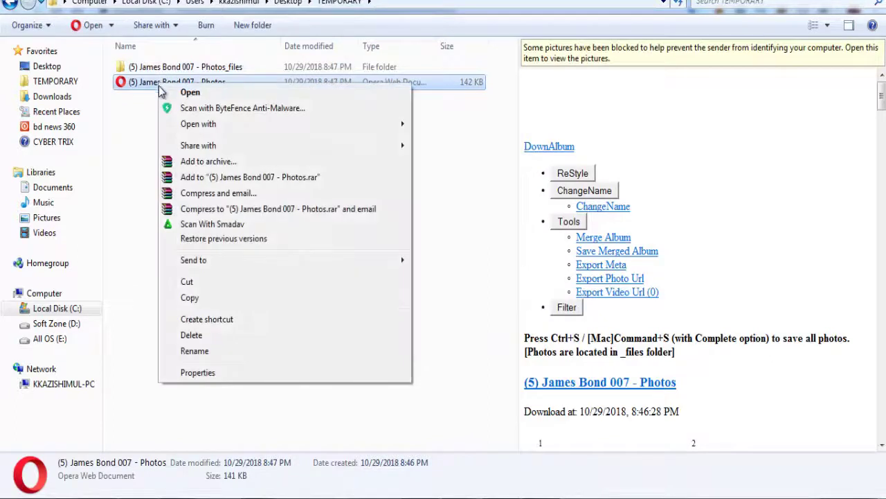
pyautogui.click(204, 336)
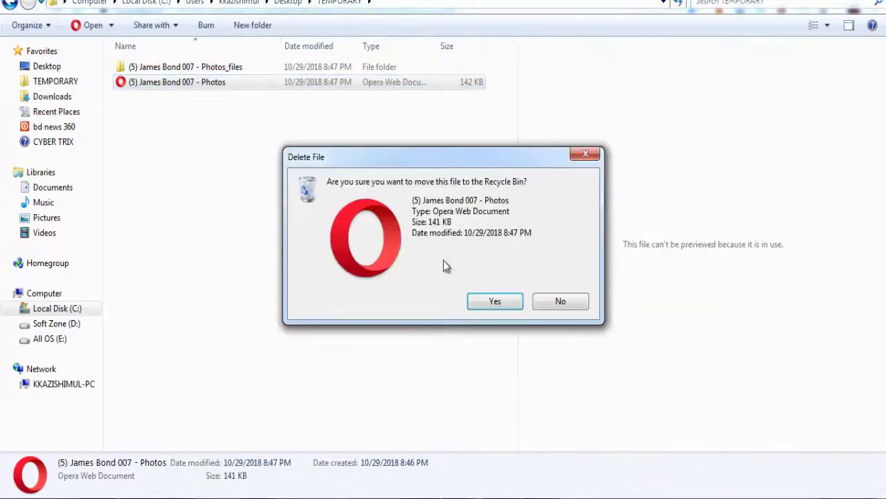
pyautogui.click(483, 307)
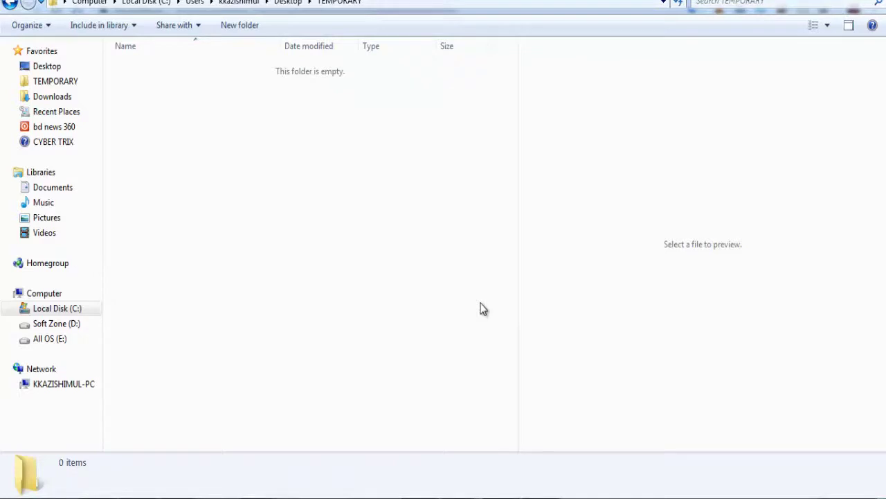
pyautogui.hotkey('ctrl', 'z')
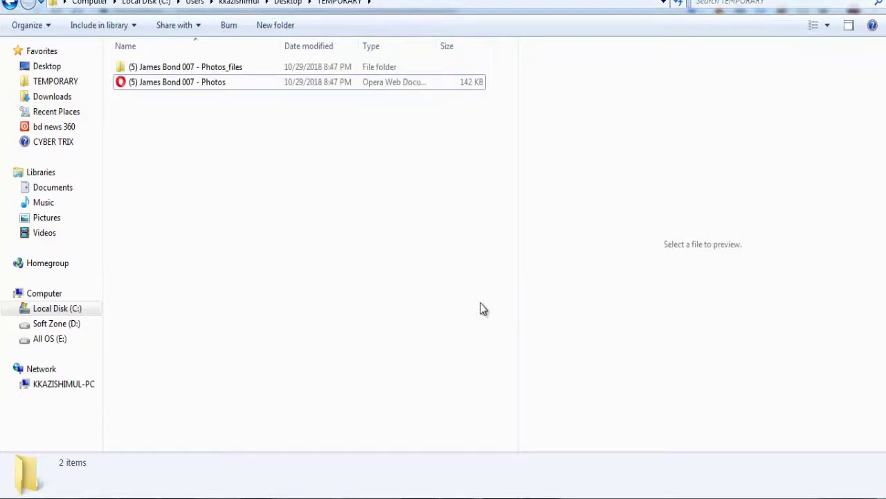
# Switch to Chrome and dismiss the Messenger chat greeting on the cybertrixbd.com home page
pyautogui.hotkey('alt', 'Tab')
pyautogui.scroll(-5, 882, 131)
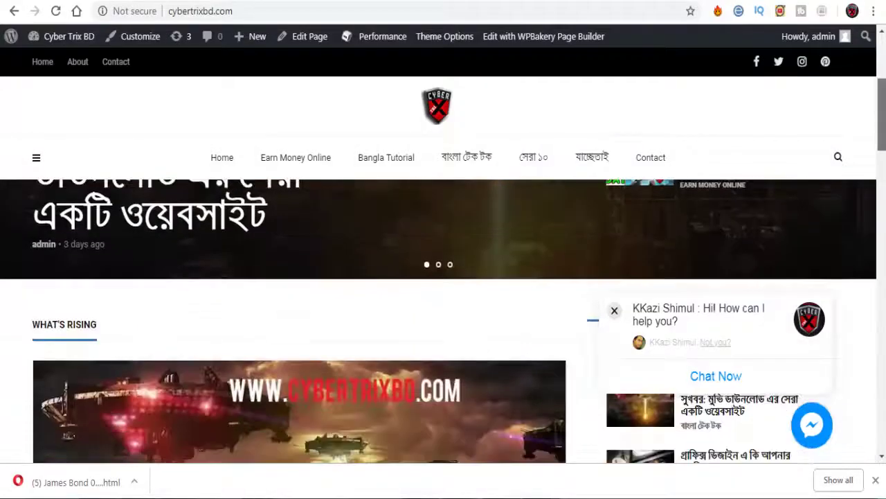
pyautogui.scroll(-2, 882, 131)
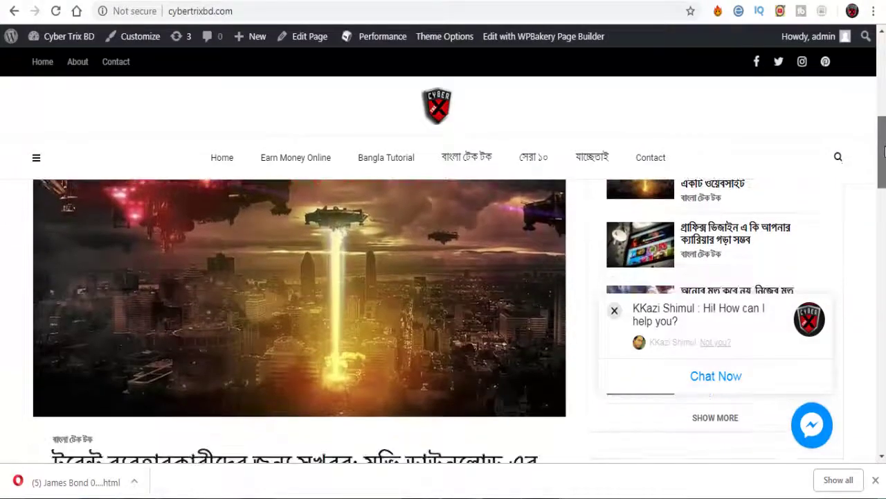
pyautogui.click(614, 310)
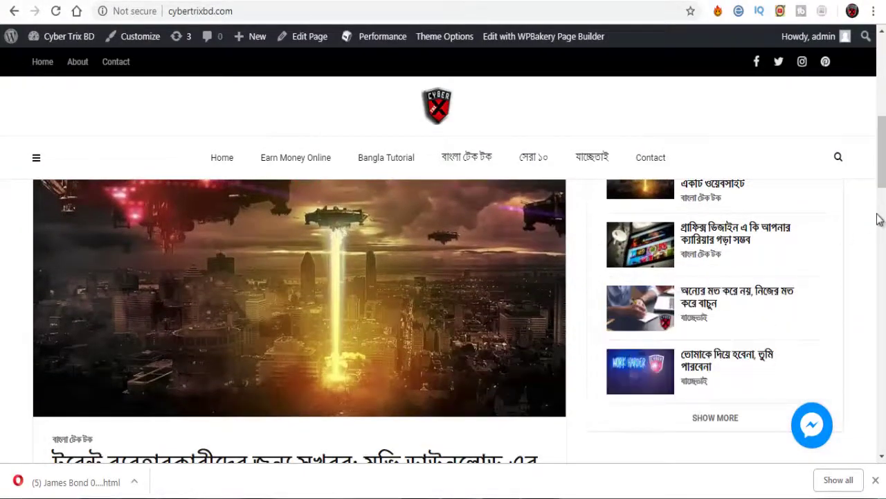
# Return to the beginning of the cybertrixbd.com home page and close the browser's downloads bar
pyautogui.scroll(7, 443, 318)
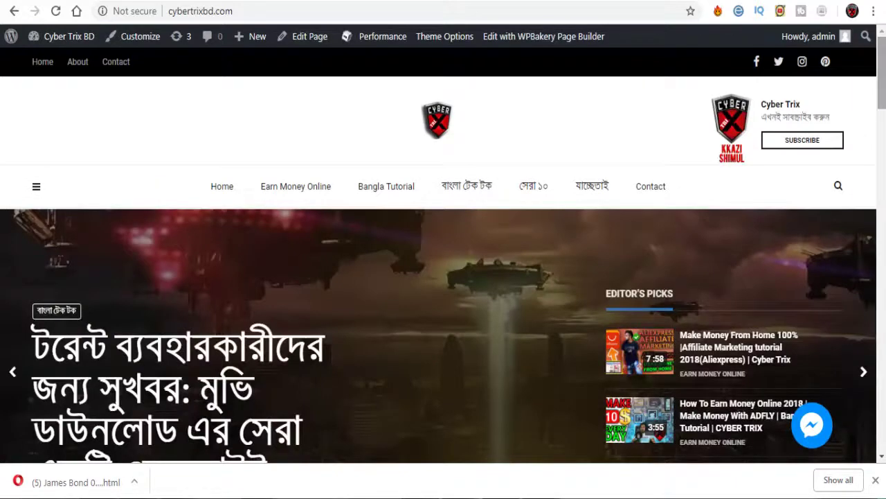
pyautogui.scroll(-1, 883, 207)
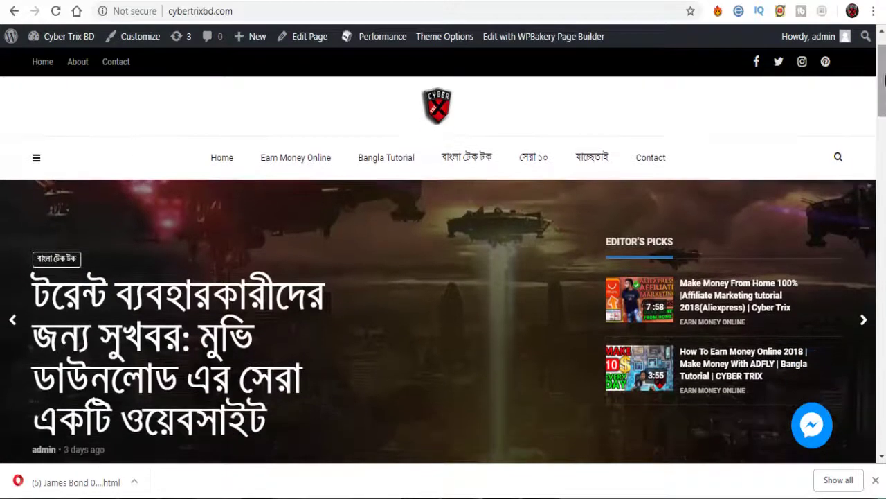
pyautogui.click(877, 482)
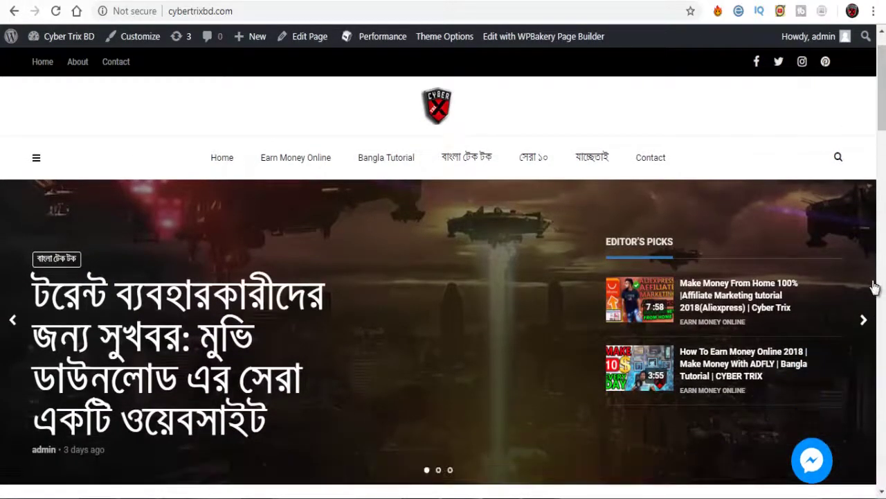
# Look through the What's Rising posts, Trending list and social follower links on the cybertrixbd.com home page
pyautogui.scroll(-1, 883, 117)
pyautogui.scroll(-4, 884, 118)
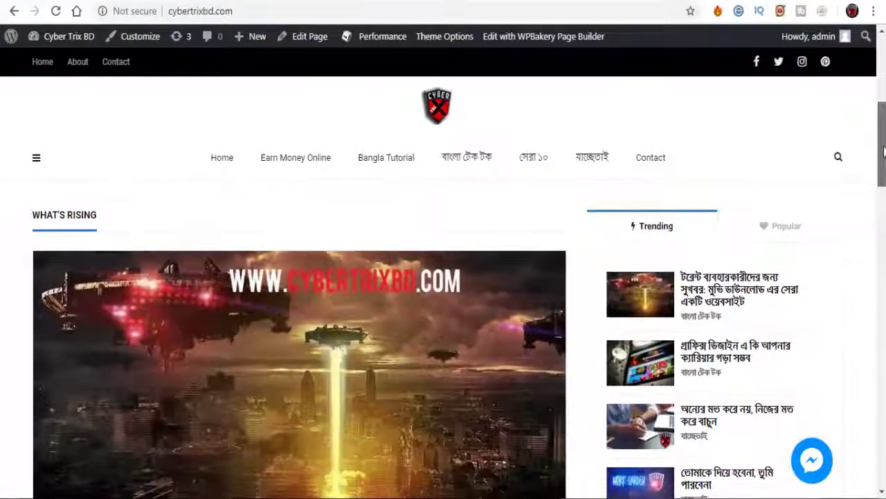
pyautogui.moveTo(884, 151); pyautogui.dragTo(883, 217)
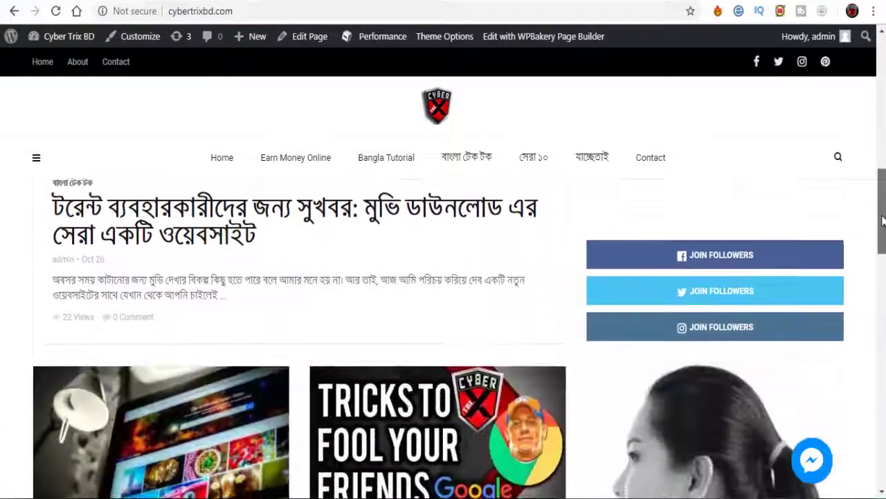